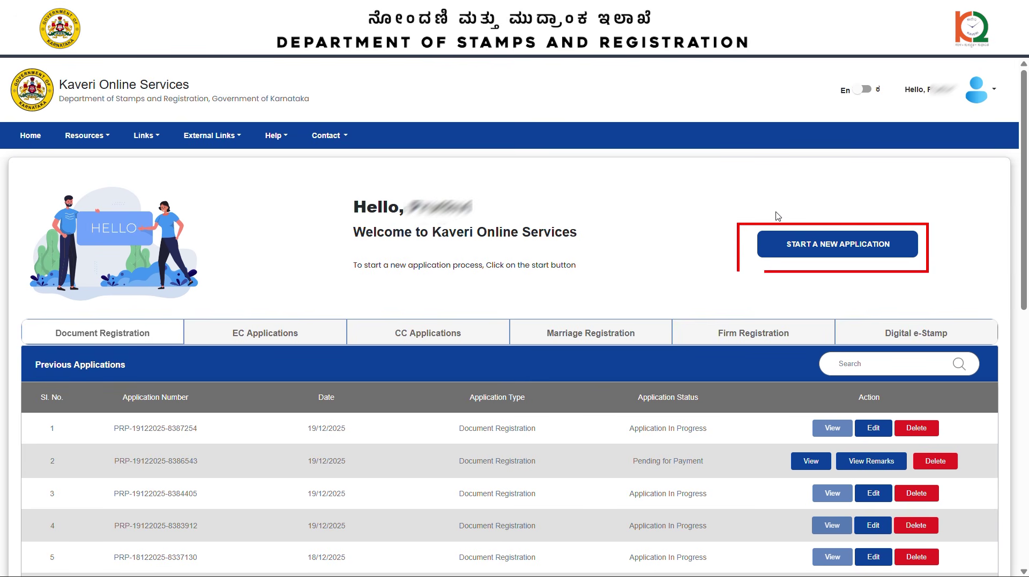
- Start a new Certified Copy (Online CC) application, accept the prerequisites, and proceed with a search for documents after 01/01/2004
click(828, 242)
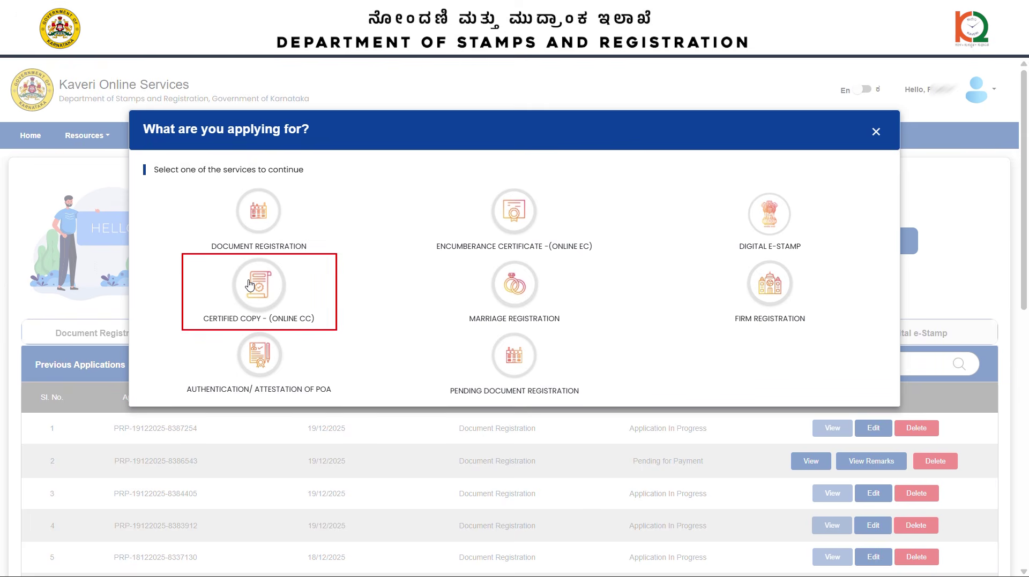
click(250, 285)
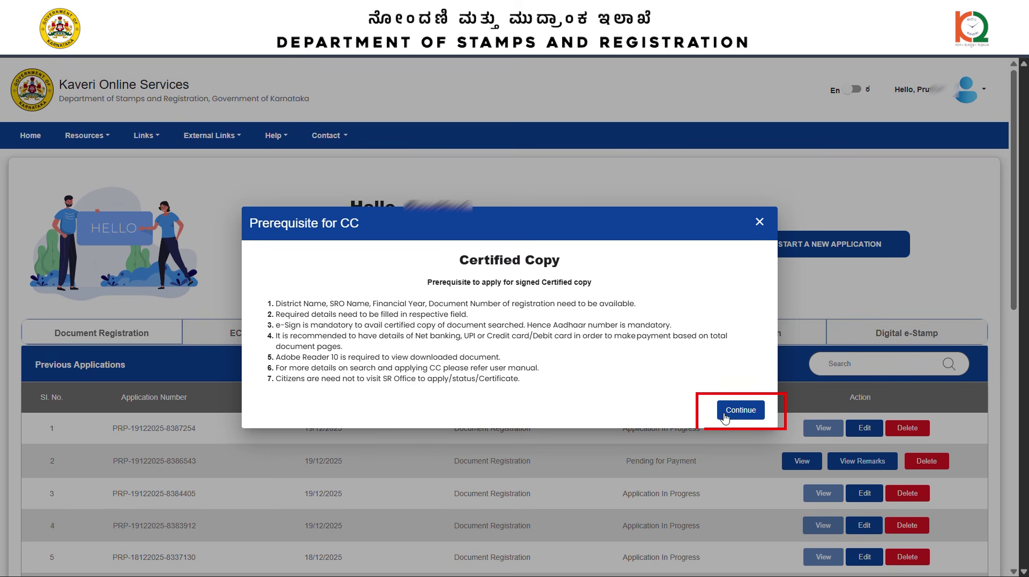
click(742, 411)
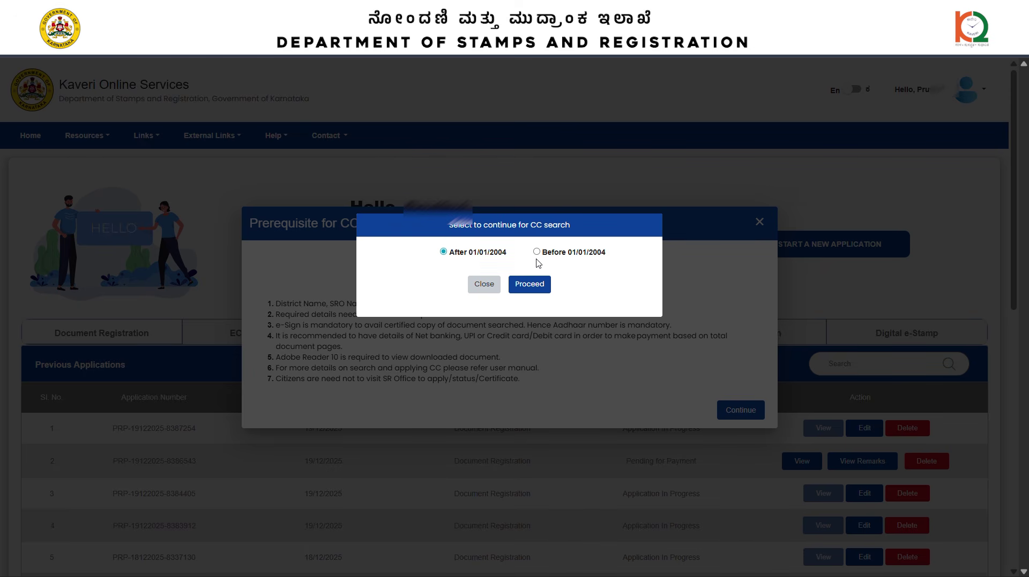
click(530, 287)
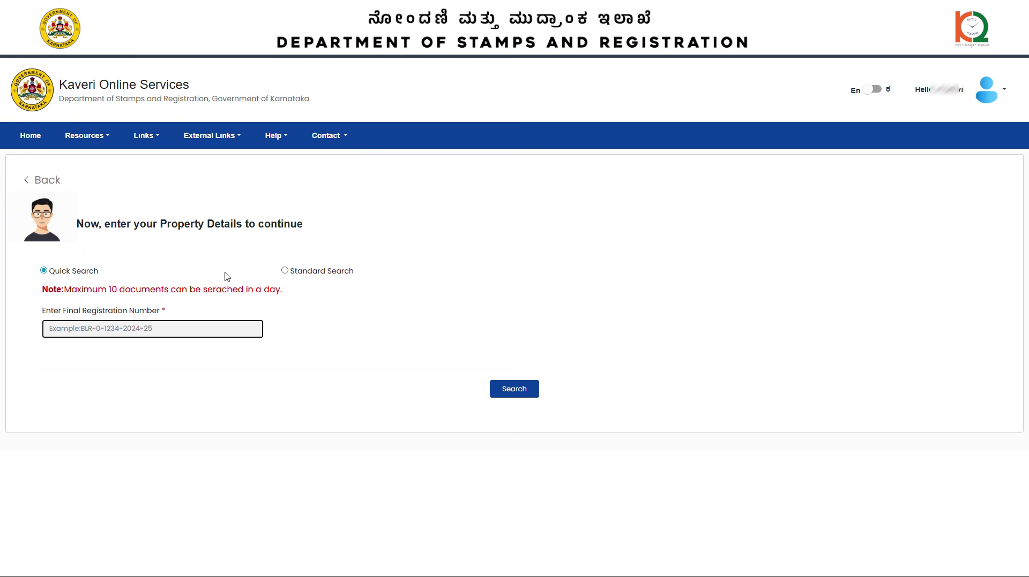
- Run a quick search using the document's final registration number
click(176, 334)
key(ctrl+v)
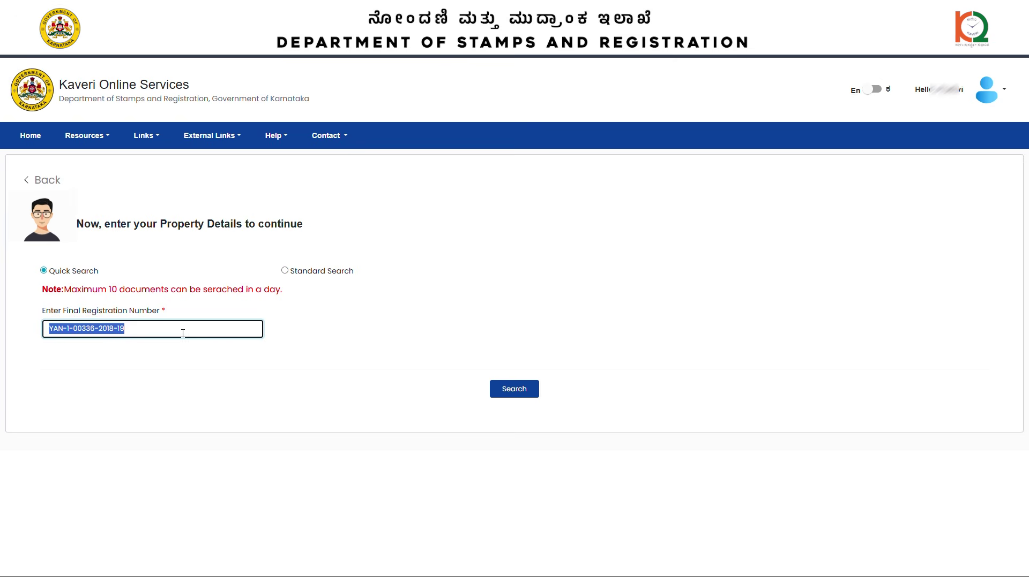
click(525, 394)
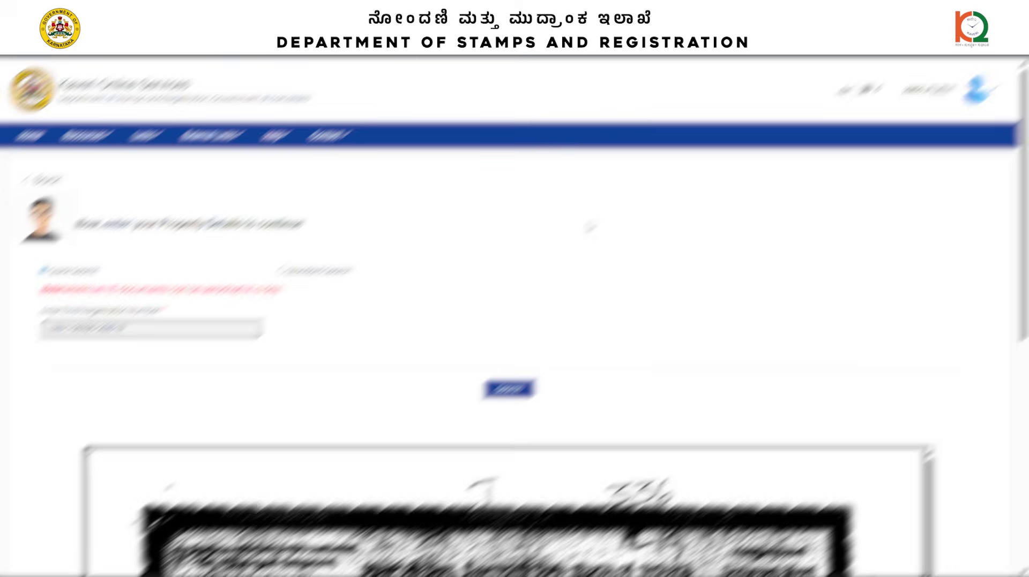
- Confirm that the quick search result matches the input, agree to apply for the digitally signed copy, and proceed
scroll(589, 228, down, 10)
click(55, 488)
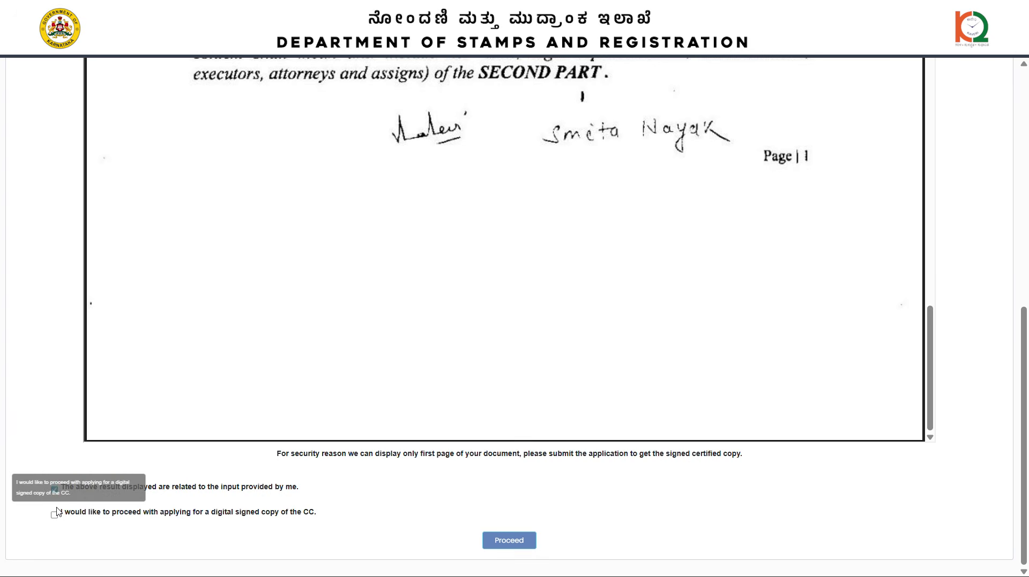
click(55, 514)
click(509, 543)
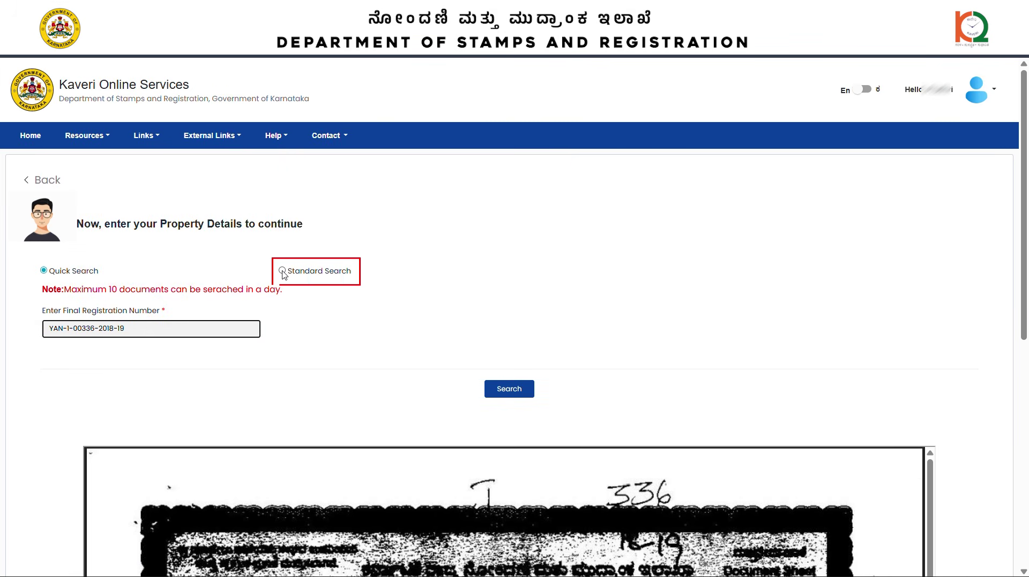
- Set up a standard search for a Document Registration in Gandhinagar district at the Yalahanka sub register office
click(282, 271)
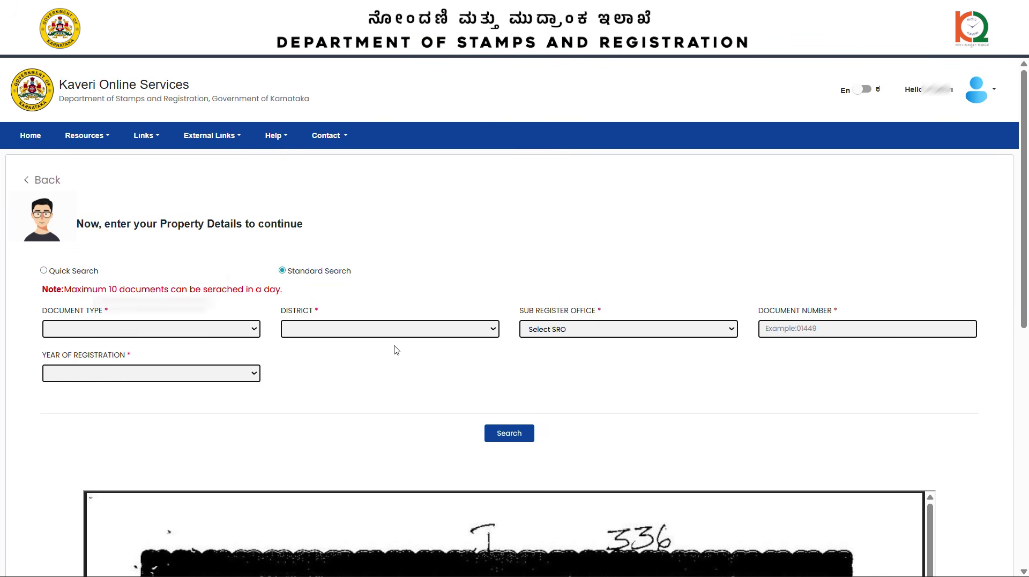
click(67, 329)
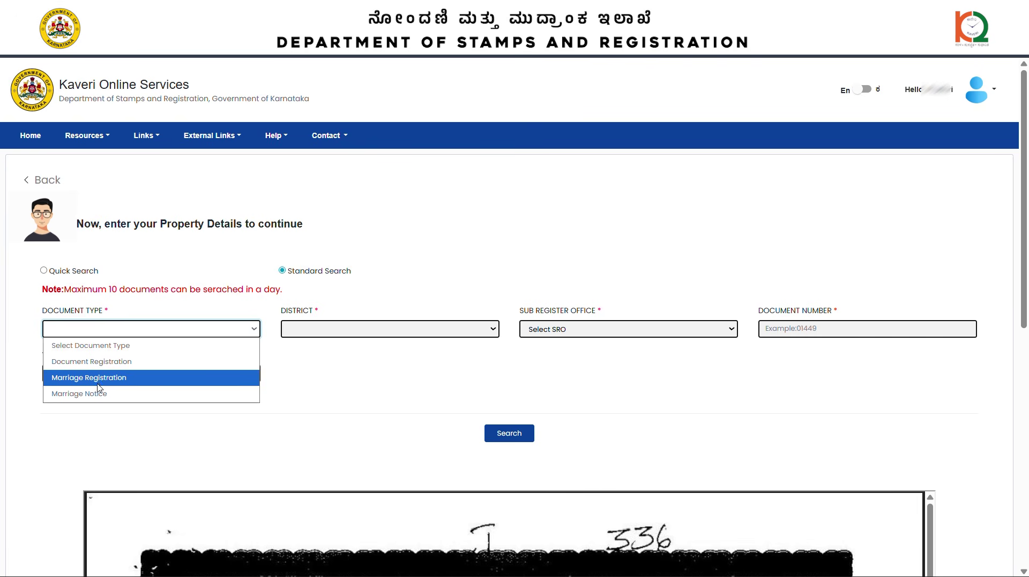
click(316, 328)
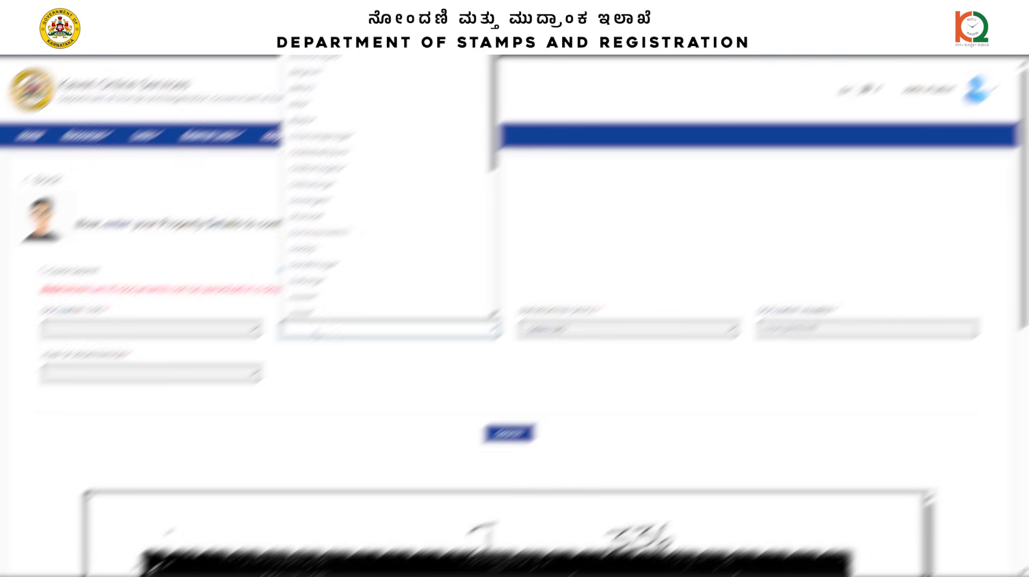
click(315, 261)
click(568, 330)
click(561, 428)
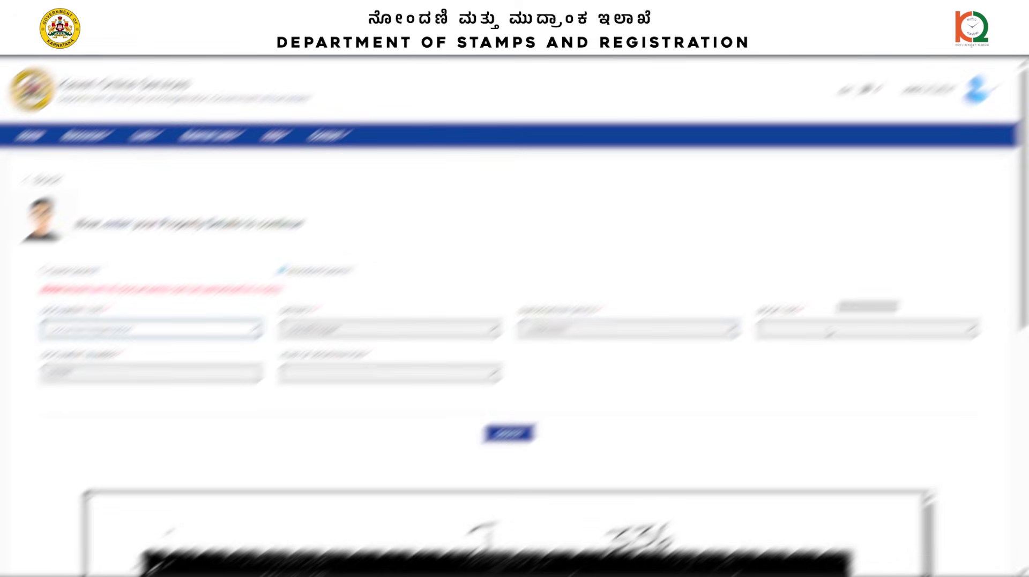
- Complete the standard search with Book-1, the document number and registration year 2018-19, and run it
click(829, 330)
click(806, 363)
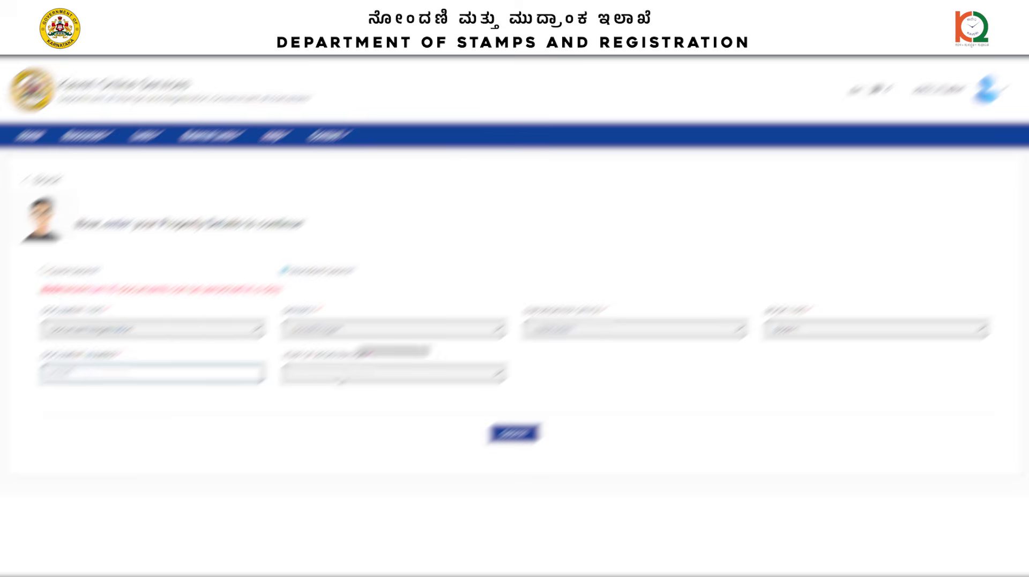
click(316, 381)
click(313, 163)
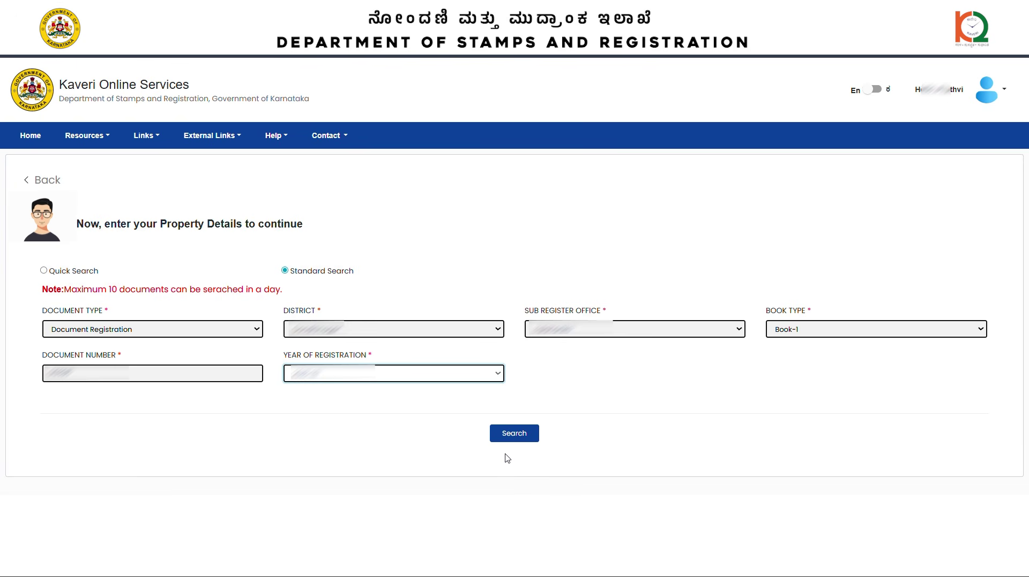
click(504, 435)
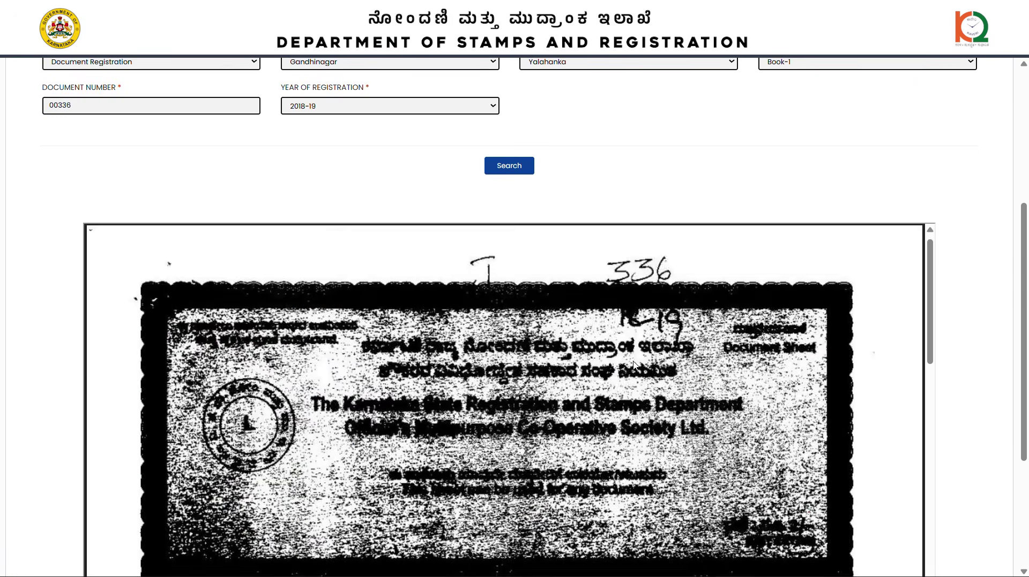
- Accept both declarations below the standard search's document preview and proceed to the application summary
scroll(634, 365, down, 15)
scroll(954, 412, down, 5)
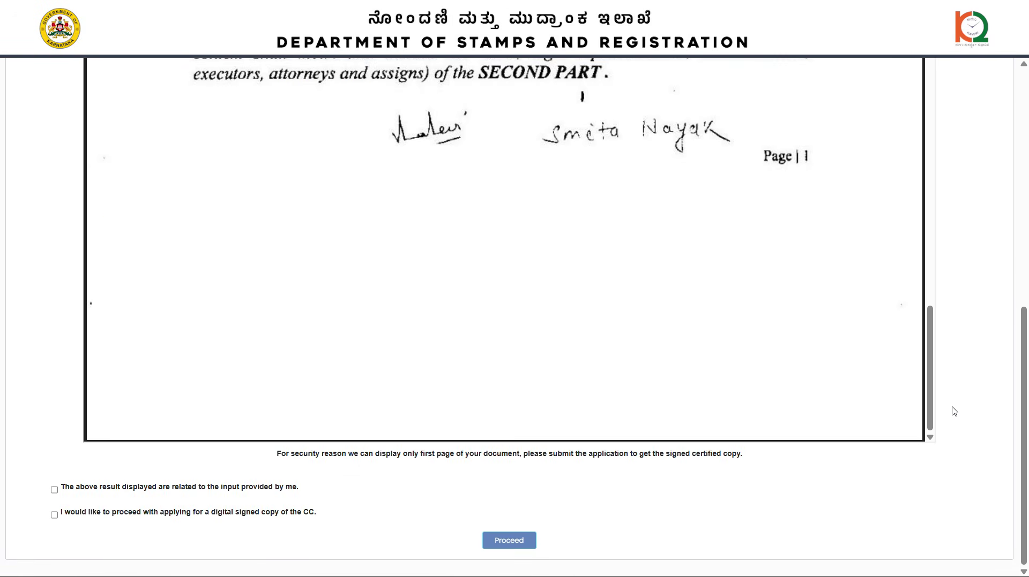
click(54, 489)
click(54, 515)
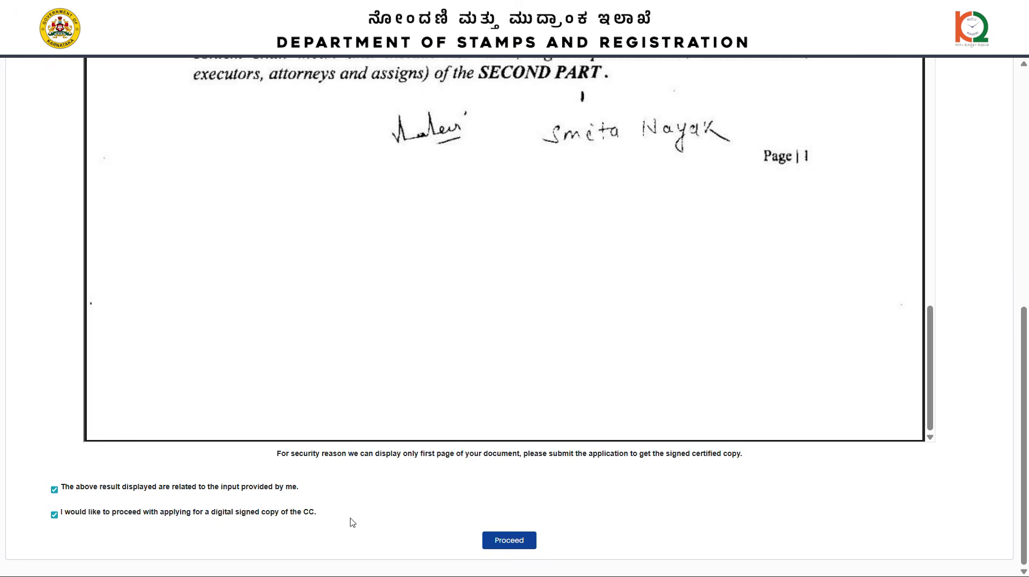
click(509, 541)
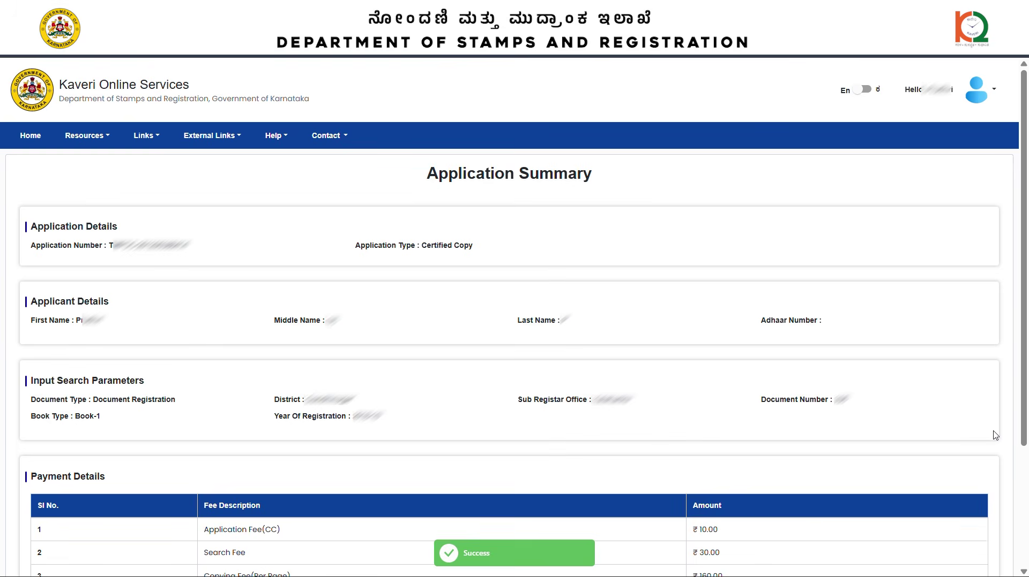
- Review the application summary's fee breakdown and the information on the total payable amount
scroll(995, 435, down, 3)
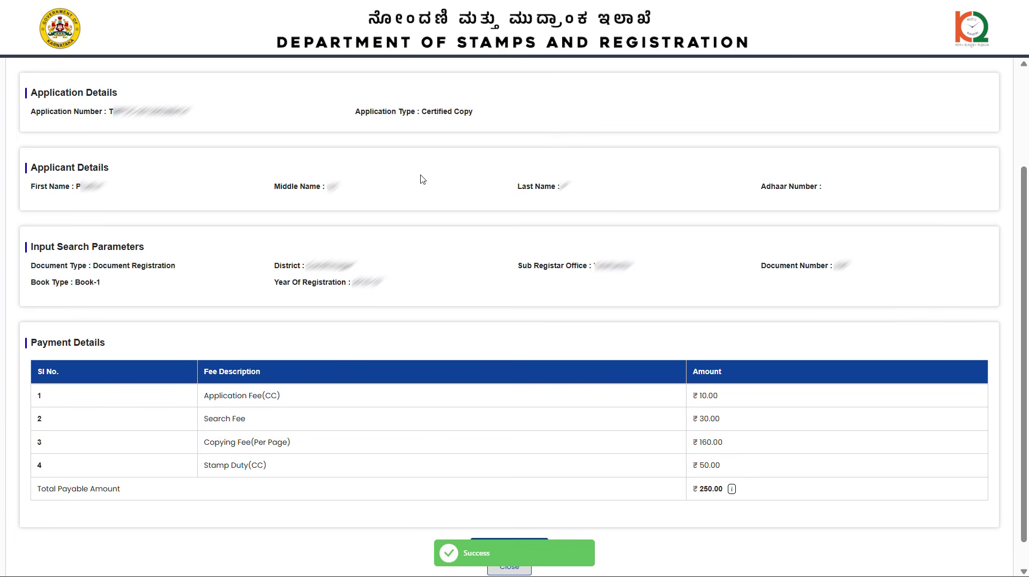
scroll(817, 353, down, 1)
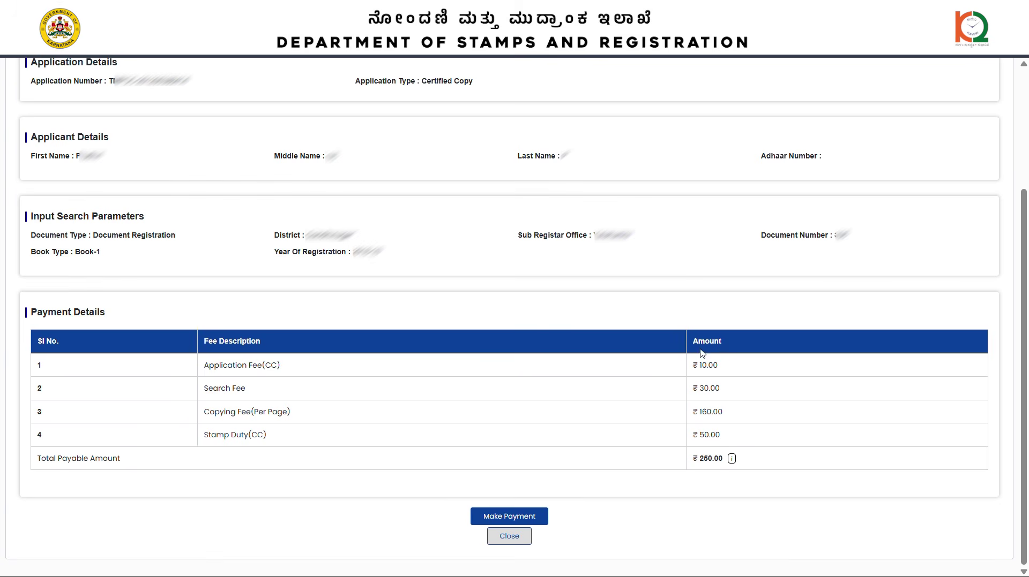
drag(700, 365, 695, 460)
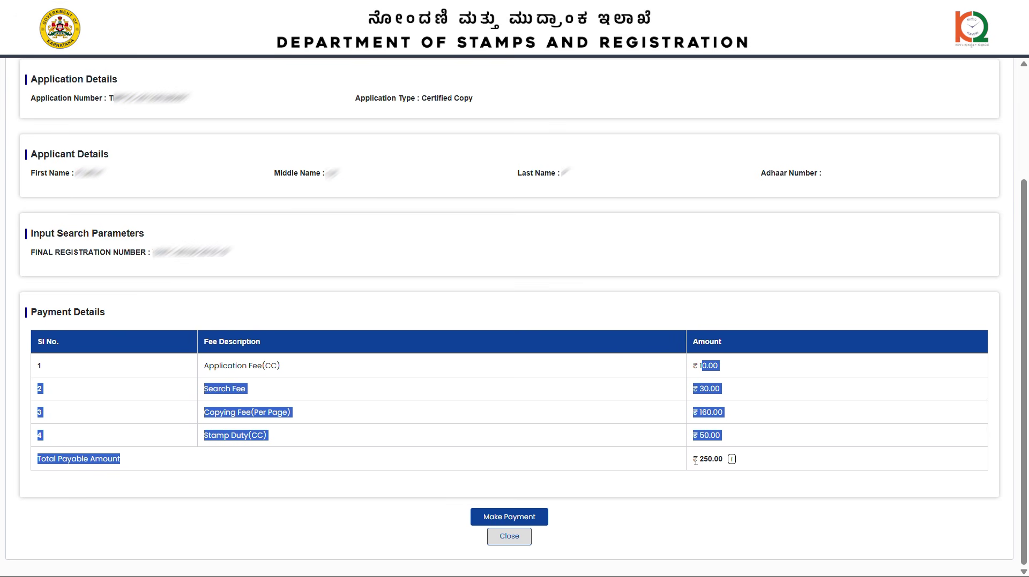
click(731, 459)
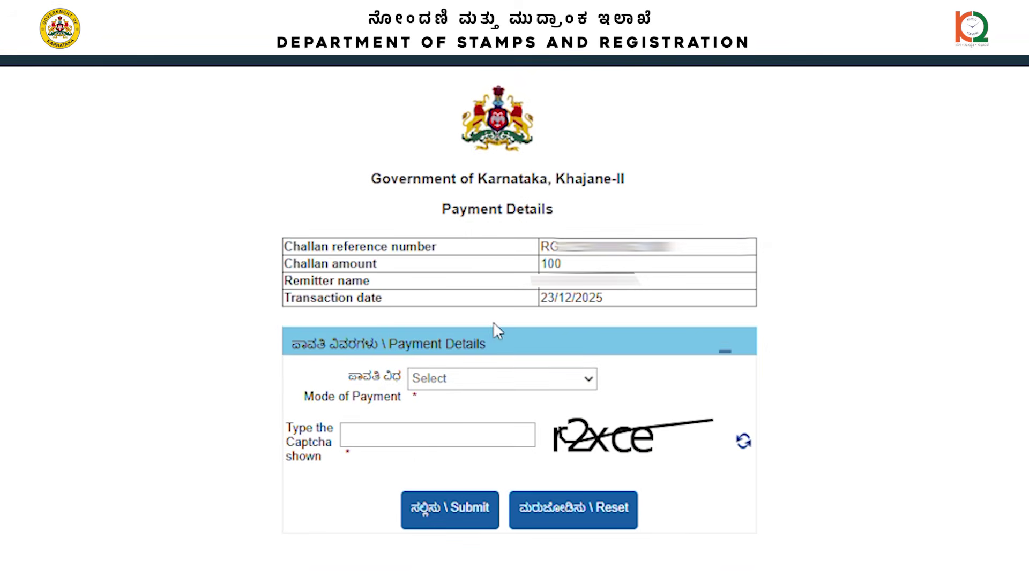
- Set the mode of payment to Netbanking with ICICI e-Pay (Aggregator) and enter the captcha shown
click(501, 379)
click(482, 425)
click(455, 435)
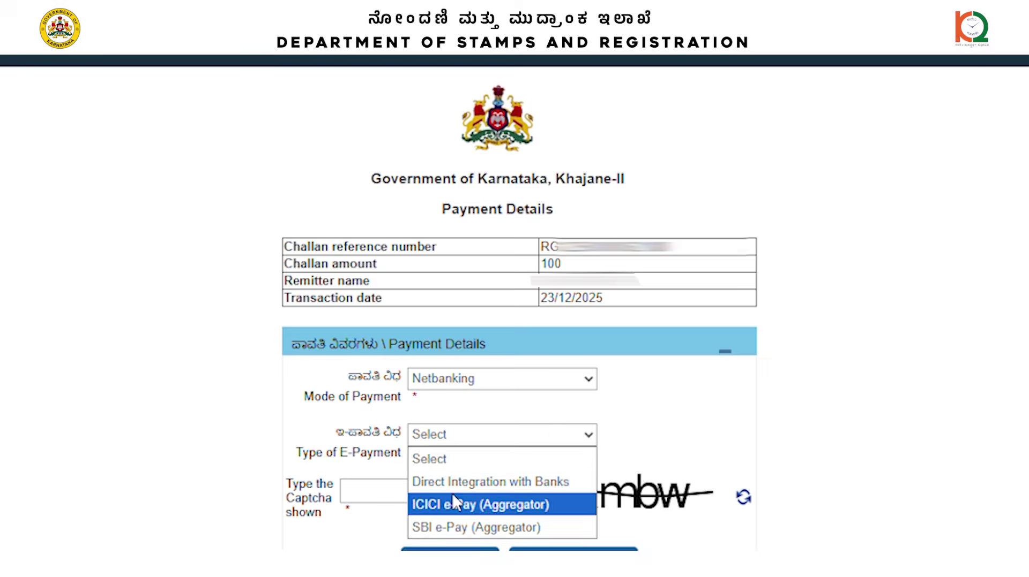
click(455, 503)
click(509, 491)
text(py5nf)
- Accept both chargeback declarations, submit the payment details, and choose to pay by UPI QR code
scroll(301, 423, down, 3)
click(296, 419)
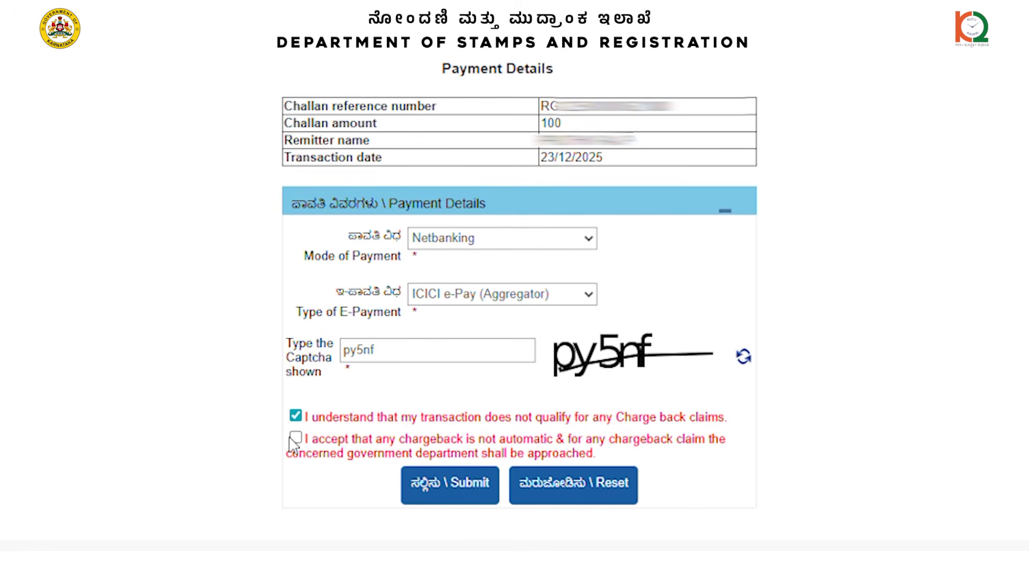
click(295, 441)
click(453, 486)
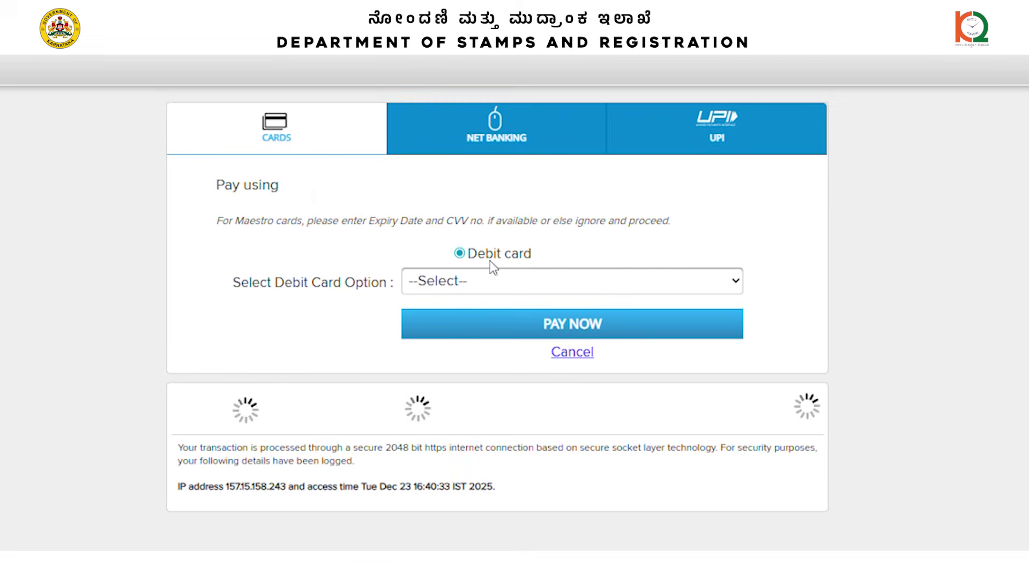
click(698, 133)
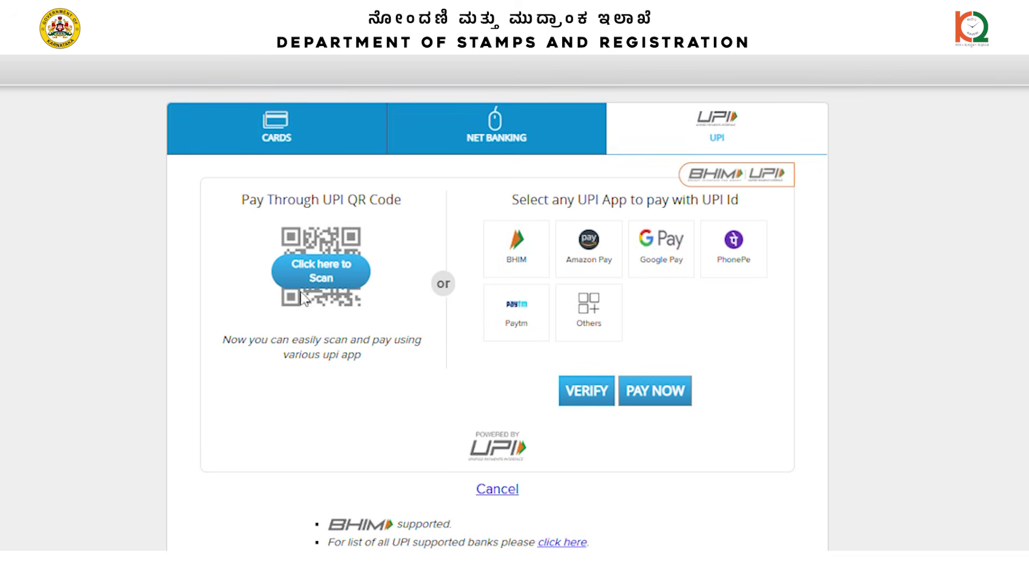
click(313, 276)
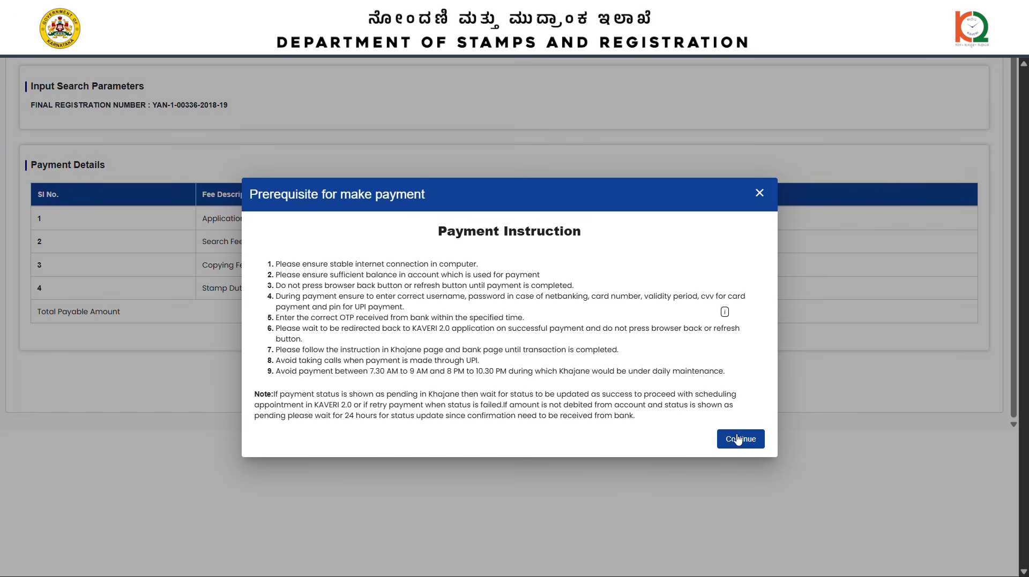
- Continue past the payment instructions and return from the transaction receipt to the list of CC applications
click(739, 439)
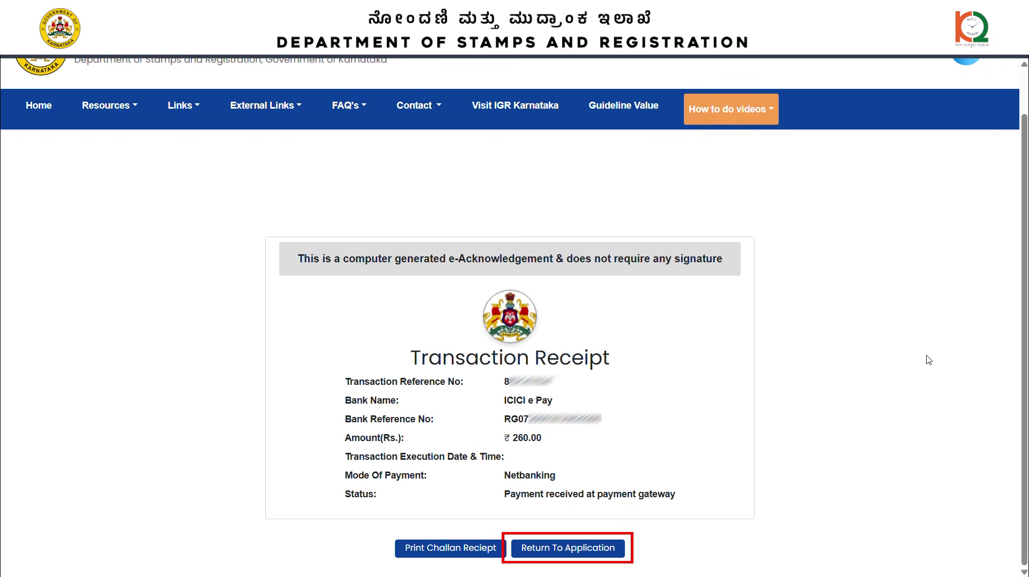
click(568, 549)
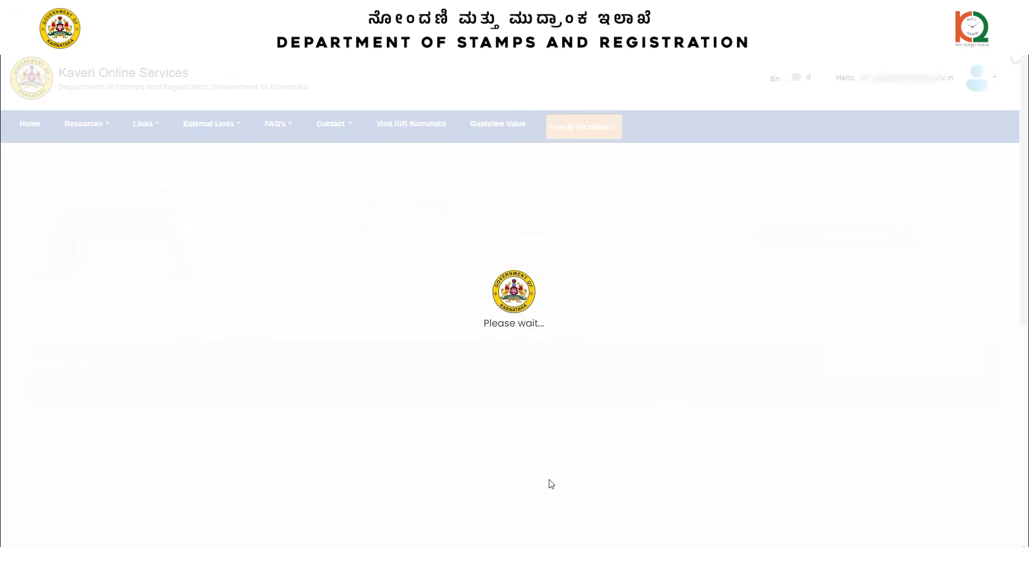
click(361, 330)
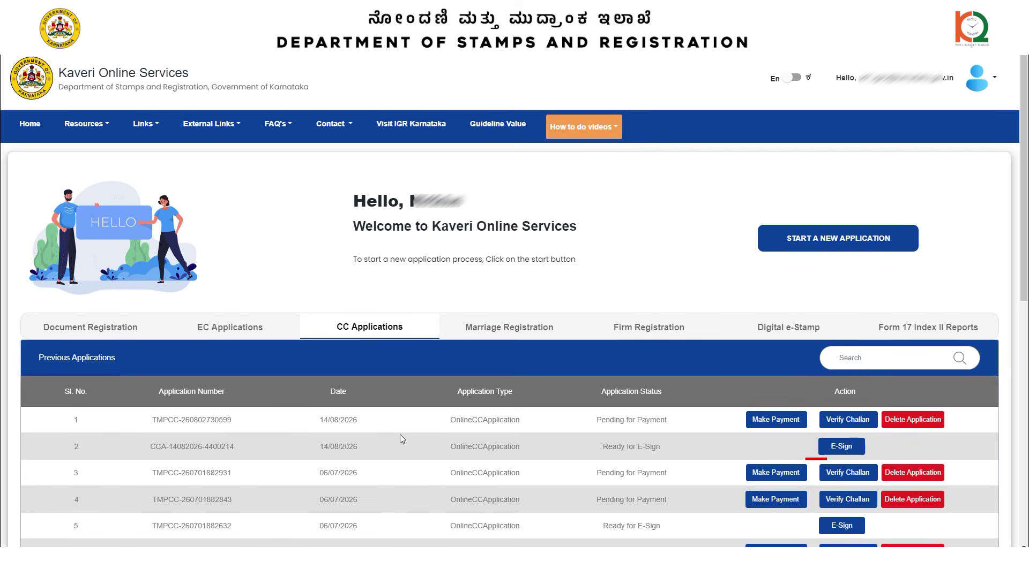
- Open the Ready for E-Sign application dated 14/08/2026 and start its e-signing
click(845, 450)
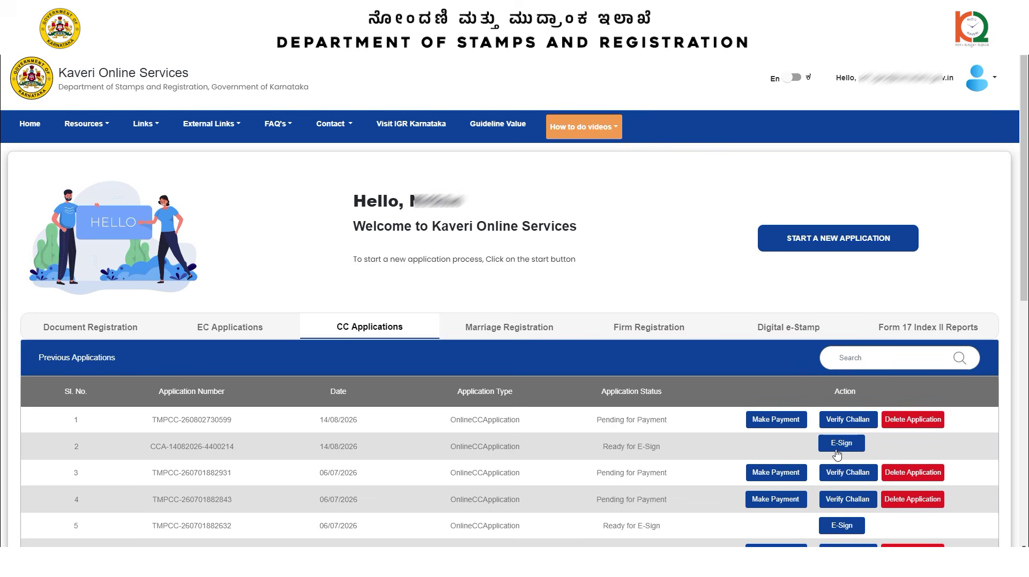
scroll(490, 376, down, 4)
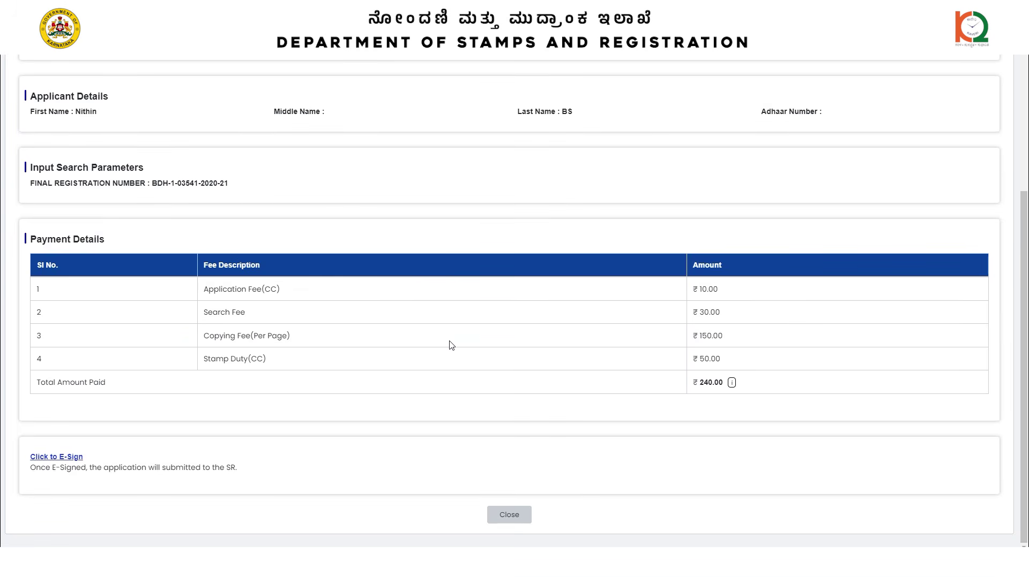
click(43, 461)
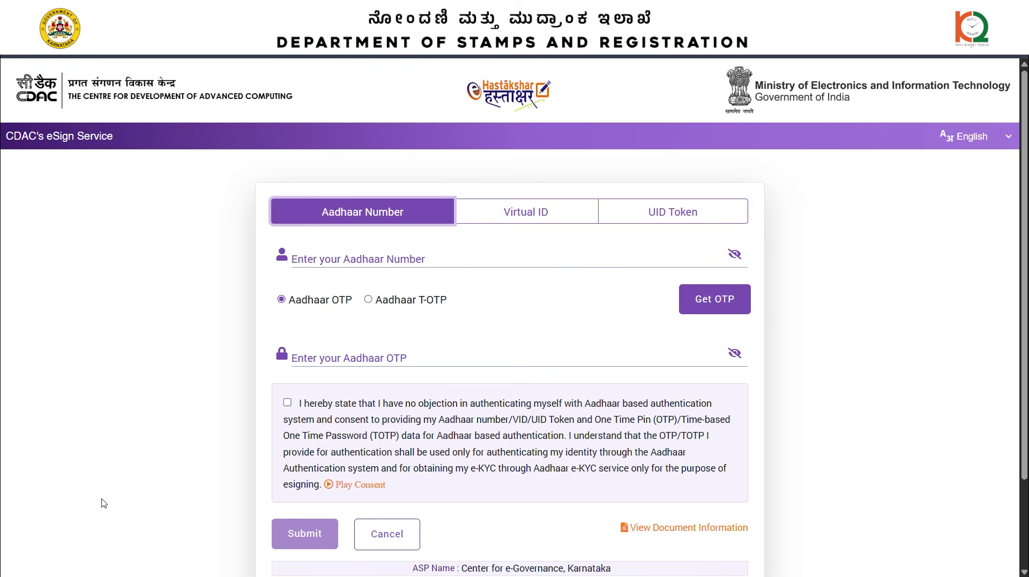
- Enter the applicant's Aadhaar number for the e-signing and request an Aadhaar OTP
click(362, 248)
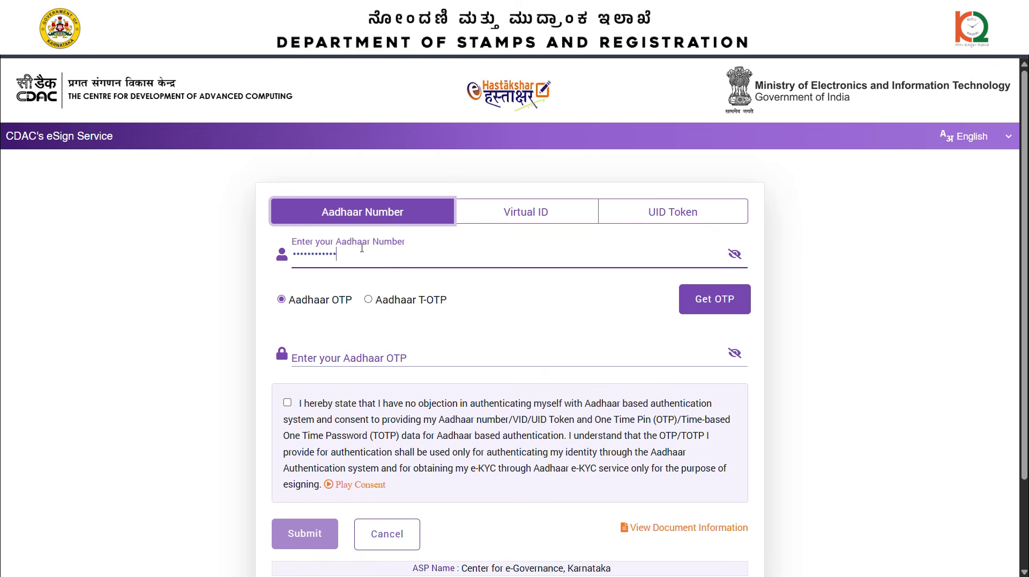
drag(354, 273, 724, 303)
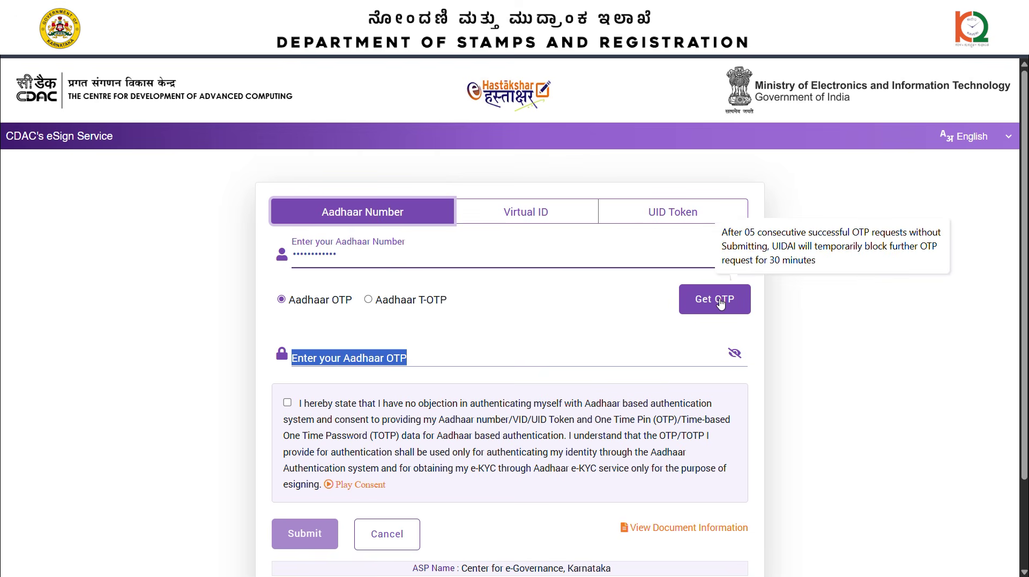
click(721, 304)
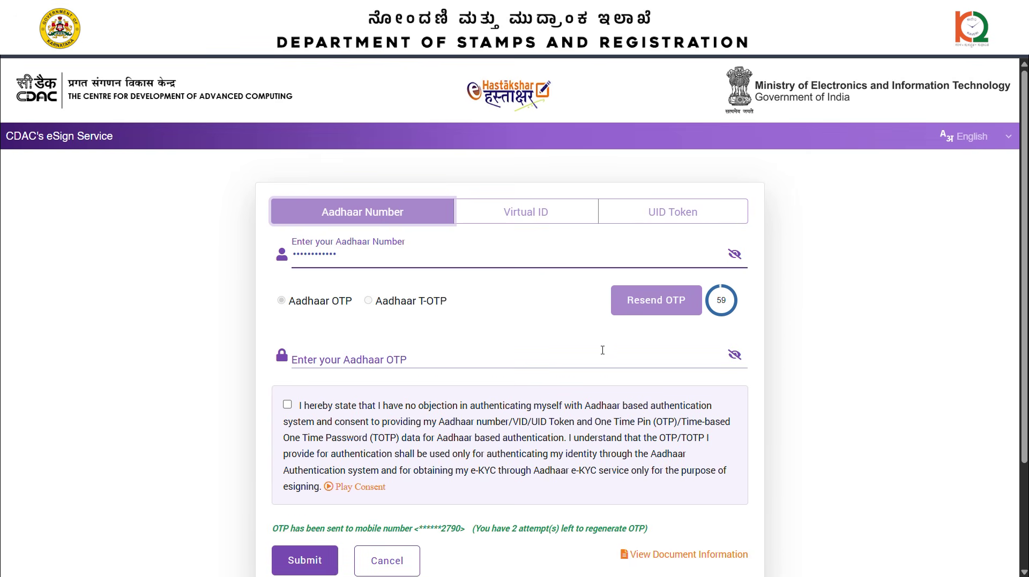
- Enter the received Aadhaar OTP, consent to Aadhaar-based authentication, and submit the e-sign request
click(456, 368)
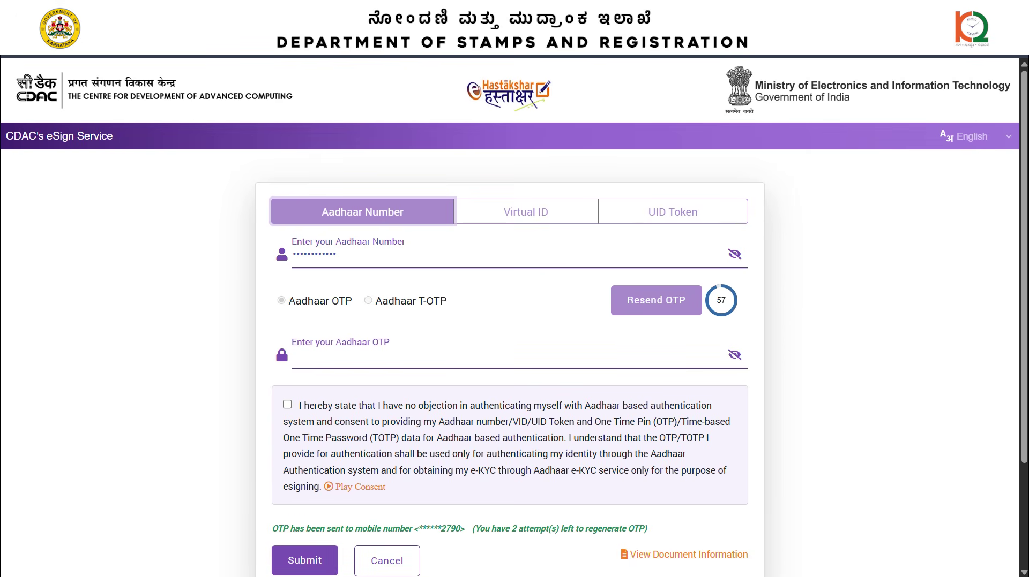
text(•)
text(•••••)
scroll(436, 370, down, 3)
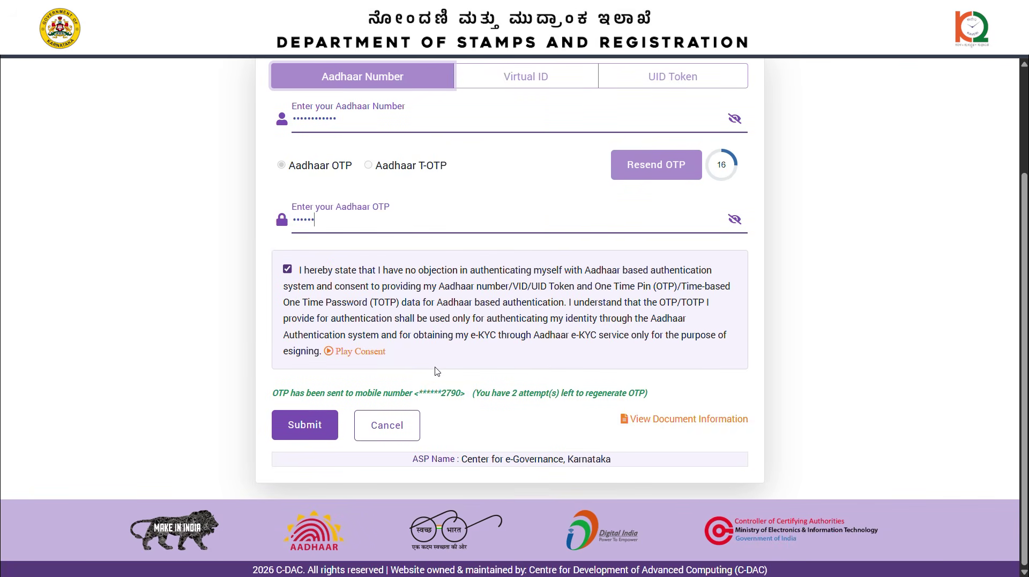
click(317, 437)
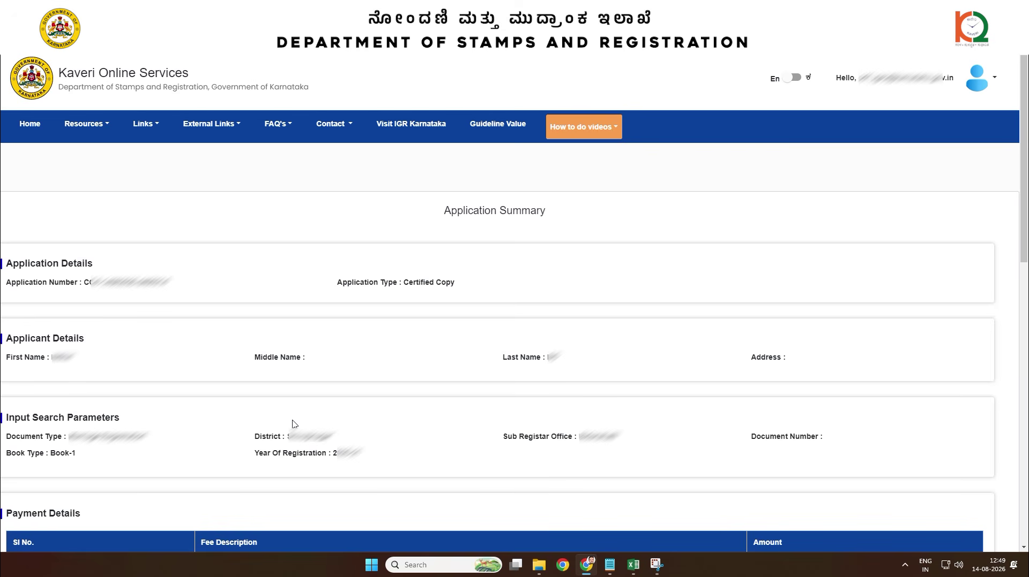
- Review the application summary with its signed document and submit the certified copy application
scroll(294, 424, down, 7)
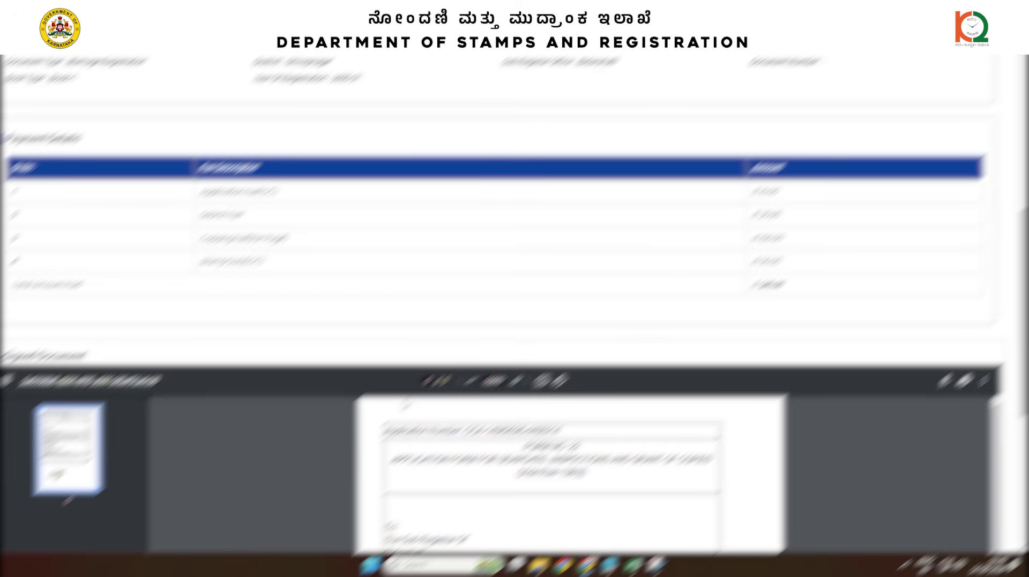
scroll(878, 408, down, 6)
scroll(535, 321, down, 4)
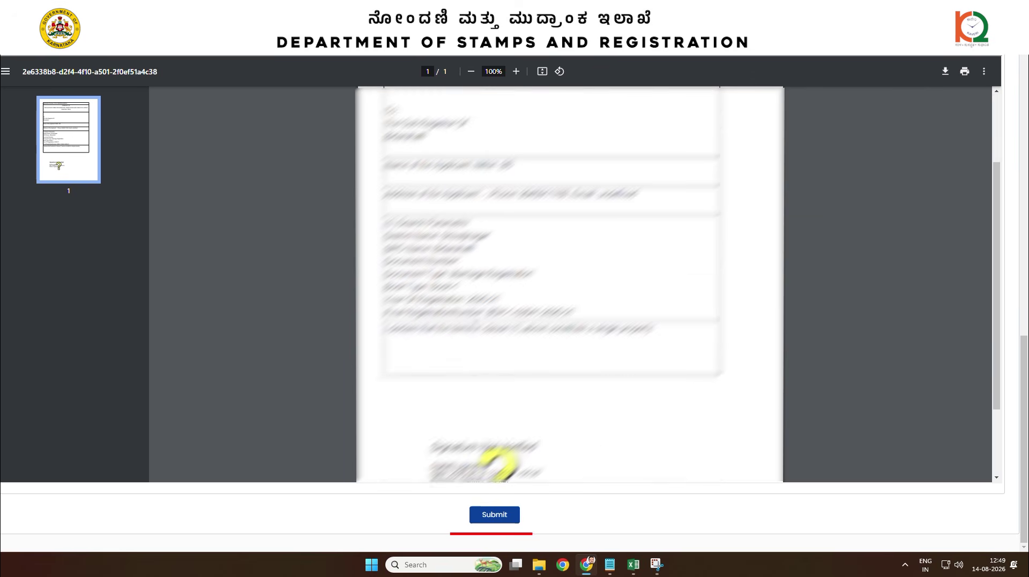
click(493, 514)
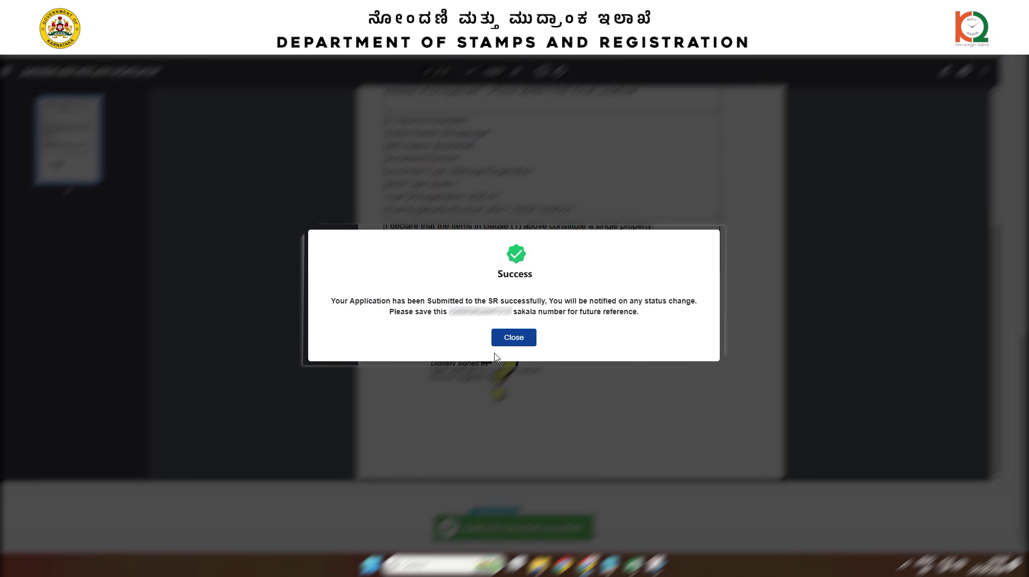
drag(447, 301, 571, 312)
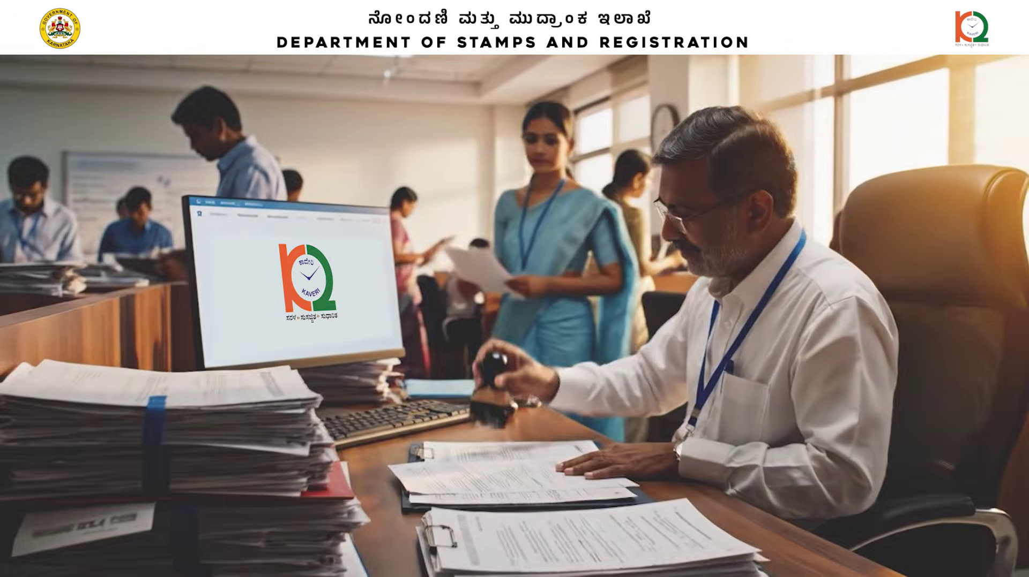